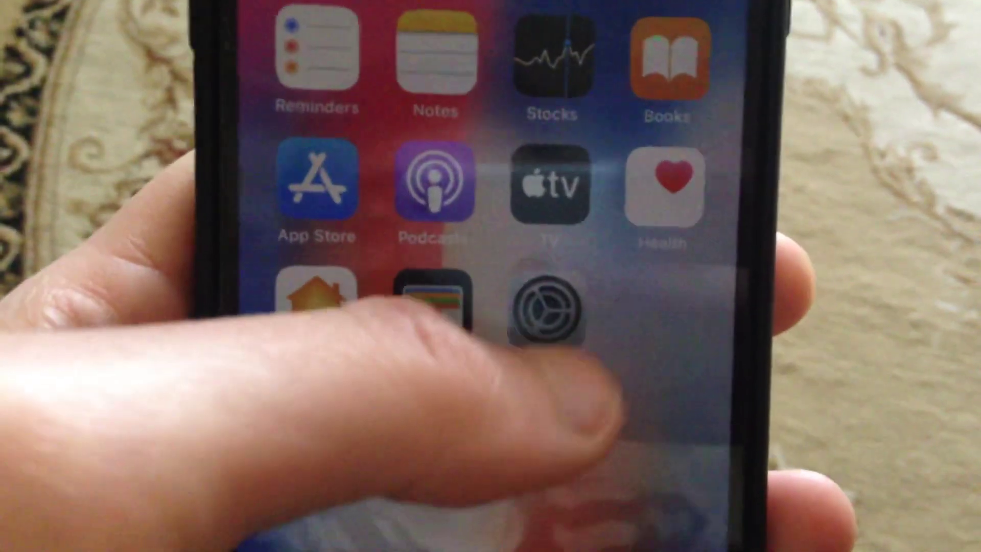
Launch the Settings app to reach the General page with About and Software Update.
{"action": "left_click", "coordinate": [549, 329]}
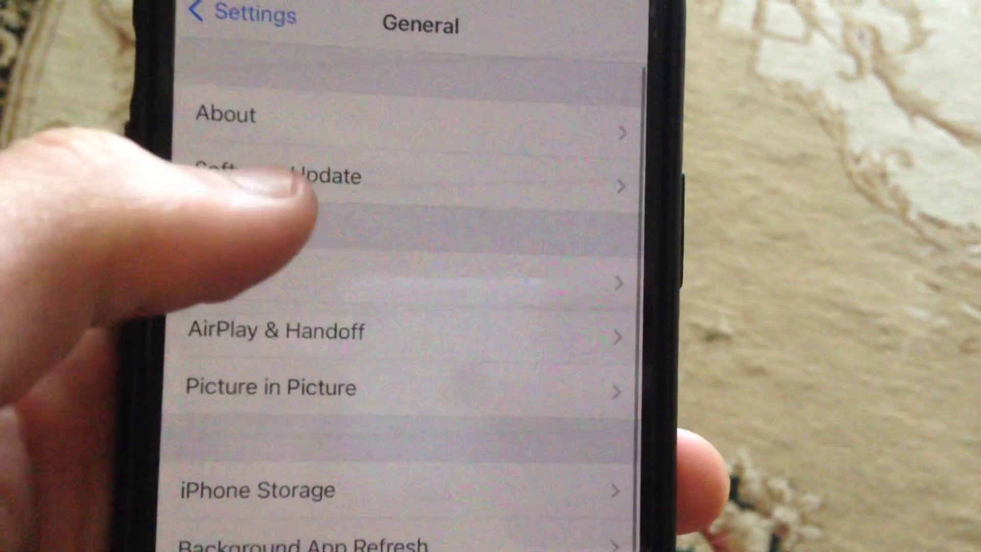
{"action": "left_click", "coordinate": [330, 180]}
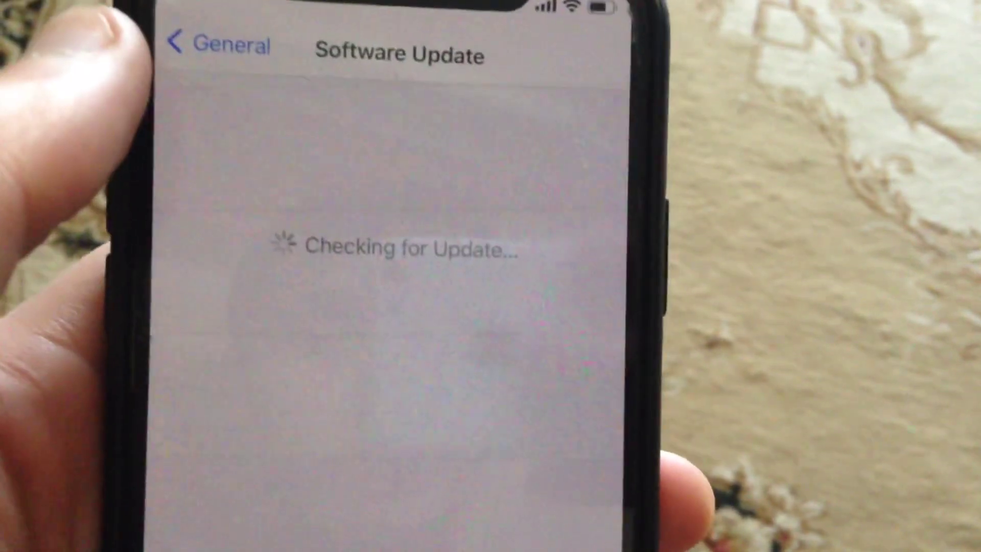